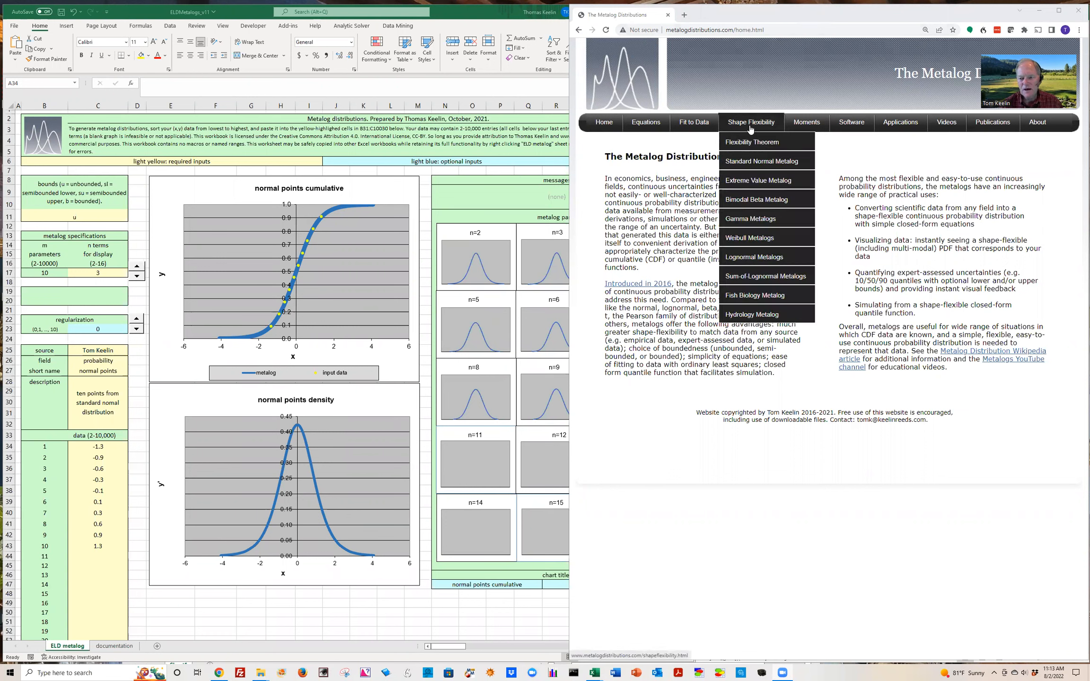
Step: Open the ELD Metalogs Workbooks page from the software section of the Metalog Distributions website
{"action": "mouse_move", "coordinate": [847, 124]}
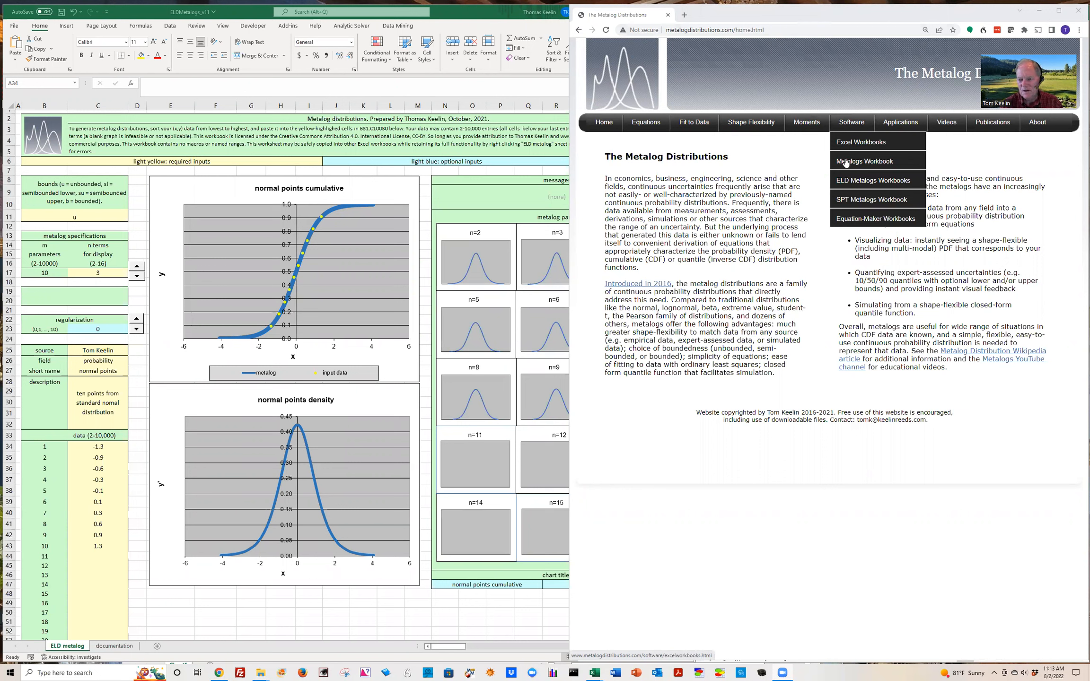
{"action": "left_click", "coordinate": [850, 183]}
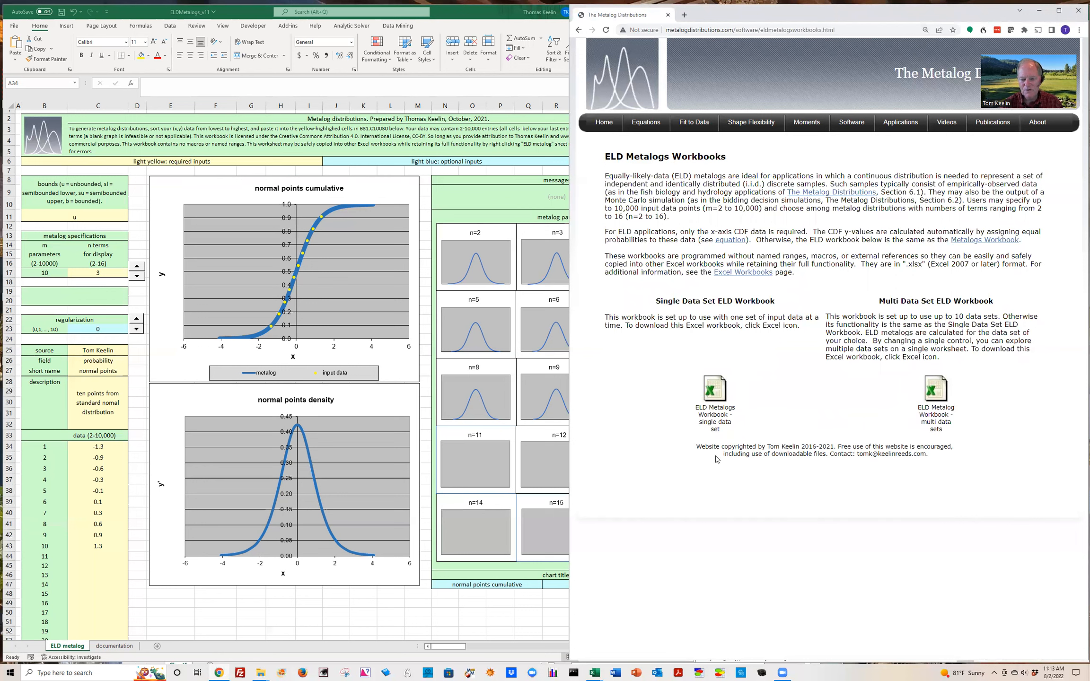
Step: Minimize the browser and maximize the ELDMetalogs_v11 workbook window in Excel
{"action": "left_click", "coordinate": [1039, 10]}
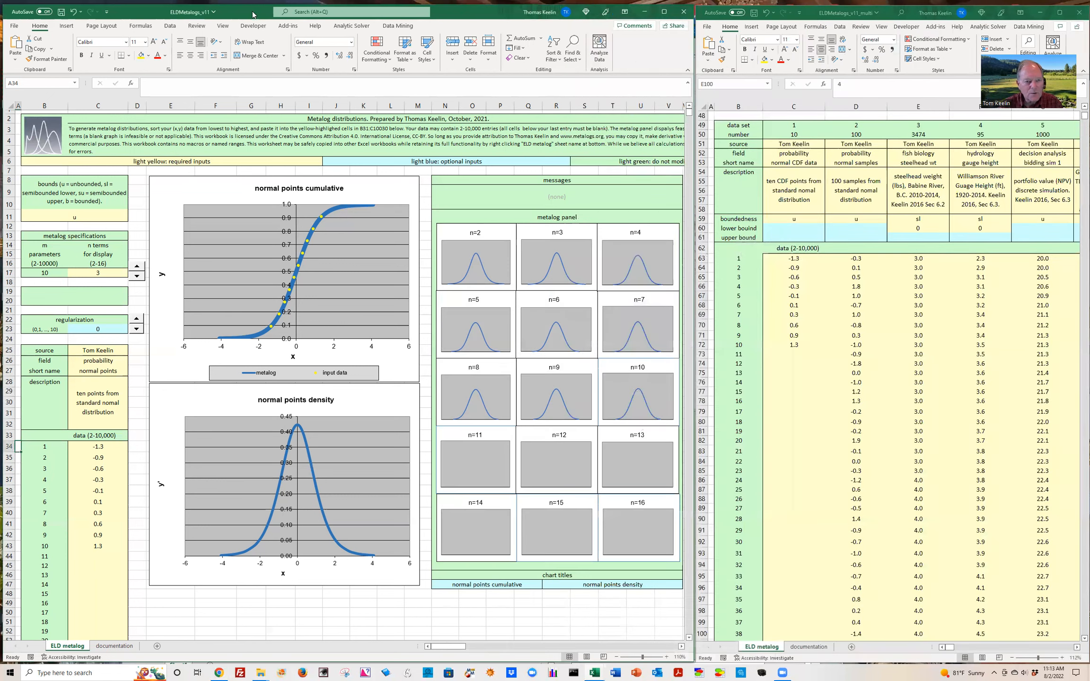
{"action": "left_click_drag", "start_coordinate": [252, 14], "coordinate": [284, 79]}
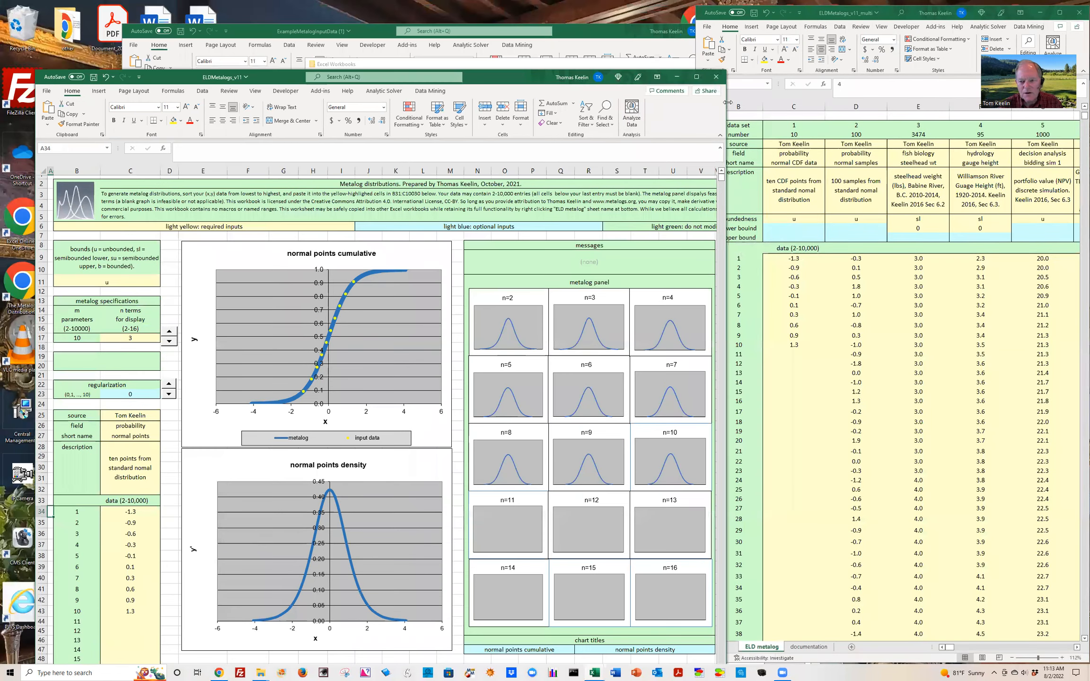
{"action": "left_click", "coordinate": [695, 76]}
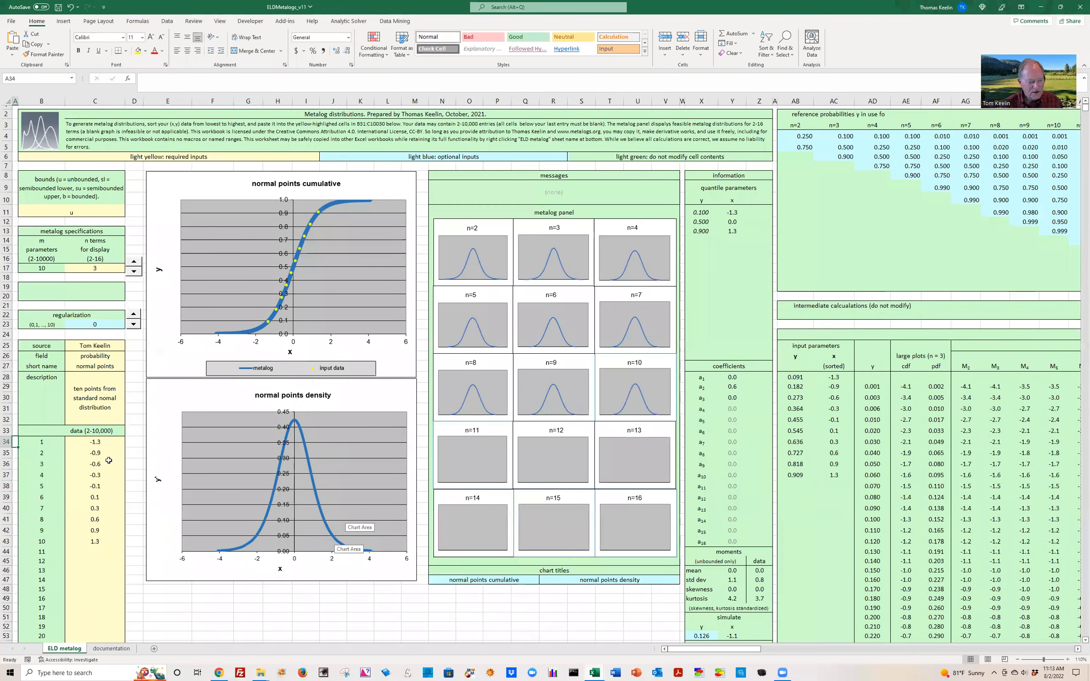
Step: Examine the ten input data values in C34:C43, their numbering and the data set description above them
{"action": "left_click_drag", "start_coordinate": [97, 442], "coordinate": [95, 541]}
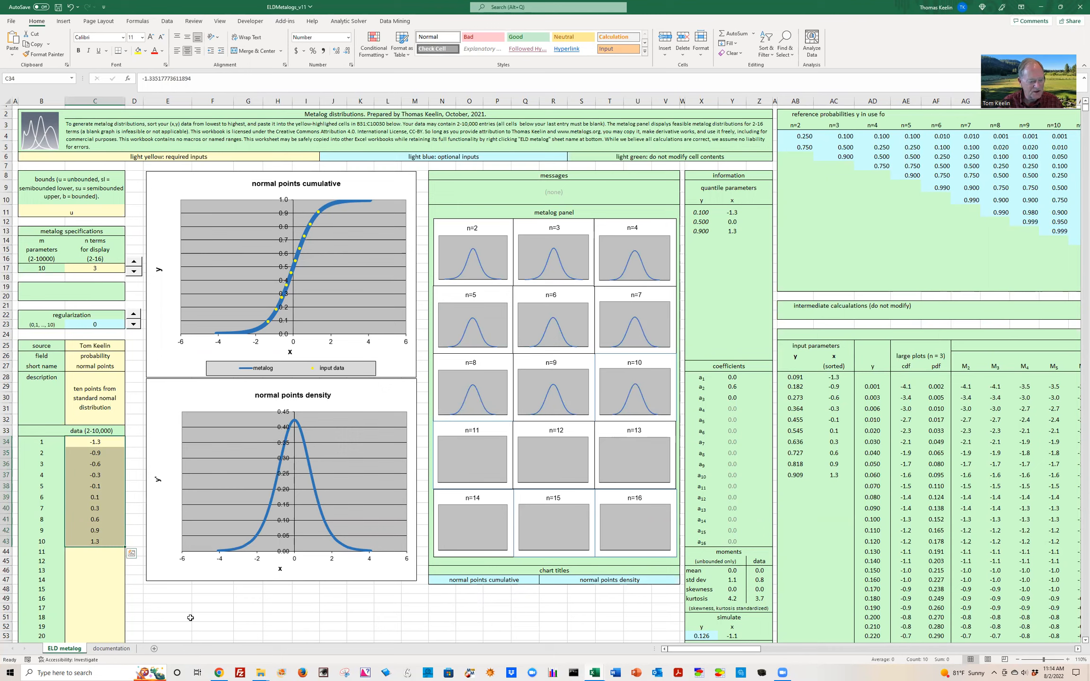
{"action": "left_click_drag", "start_coordinate": [43, 442], "coordinate": [42, 554]}
{"action": "left_click_drag", "start_coordinate": [96, 442], "coordinate": [88, 543]}
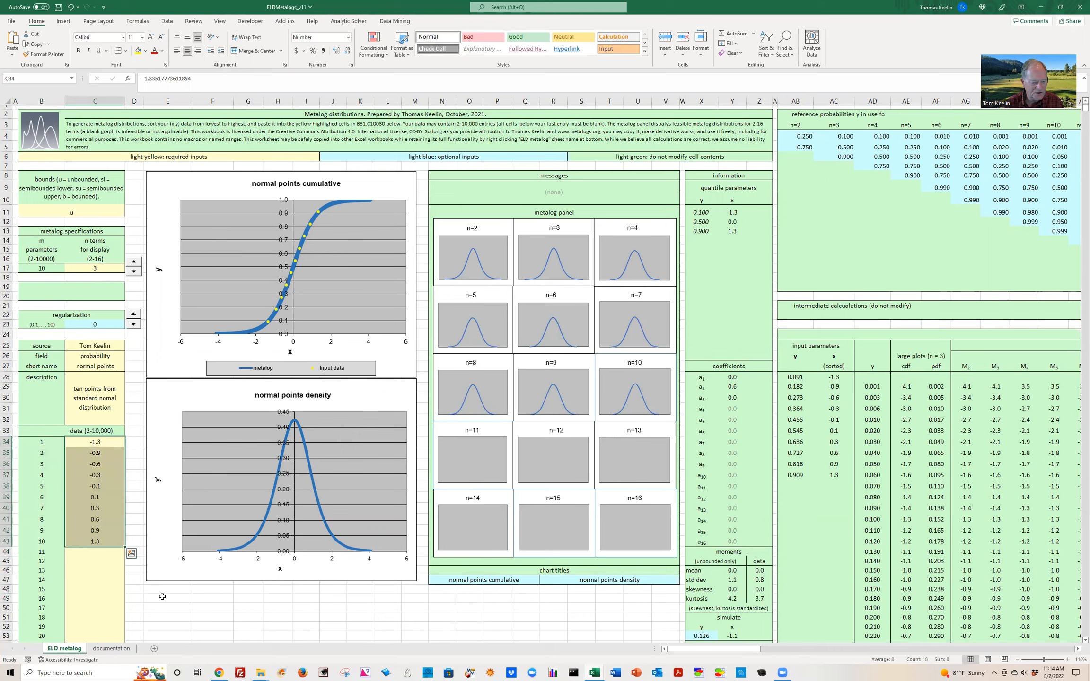
{"action": "left_click", "coordinate": [161, 597]}
{"action": "left_click_drag", "start_coordinate": [96, 441], "coordinate": [99, 542]}
{"action": "left_click", "coordinate": [92, 397]}
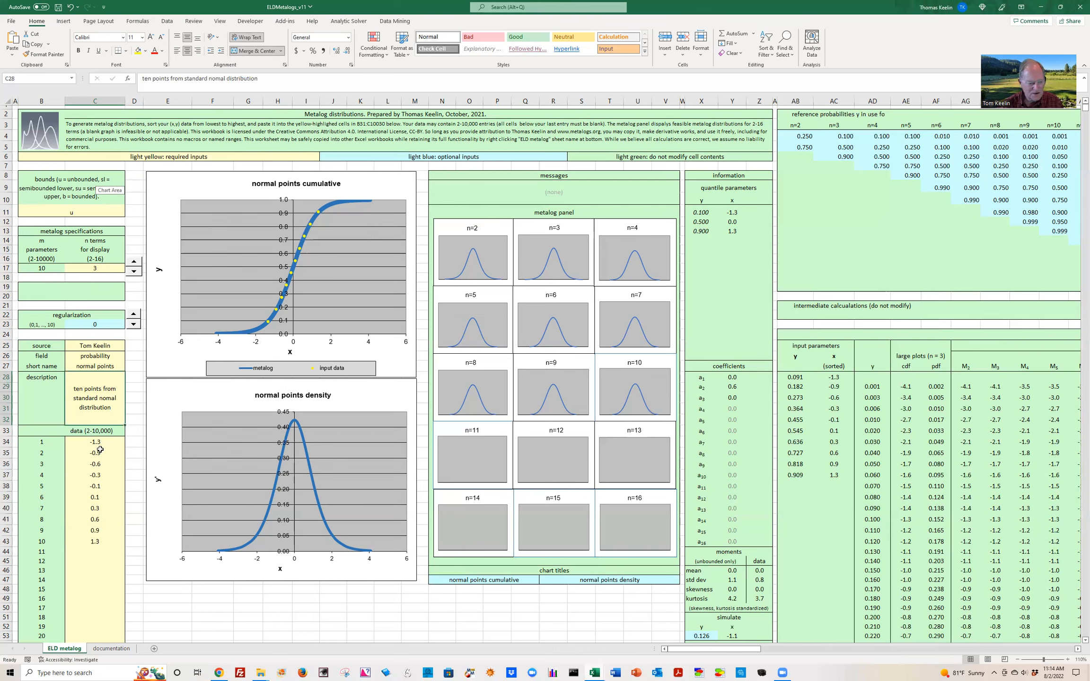
{"action": "left_click_drag", "start_coordinate": [86, 439], "coordinate": [82, 544]}
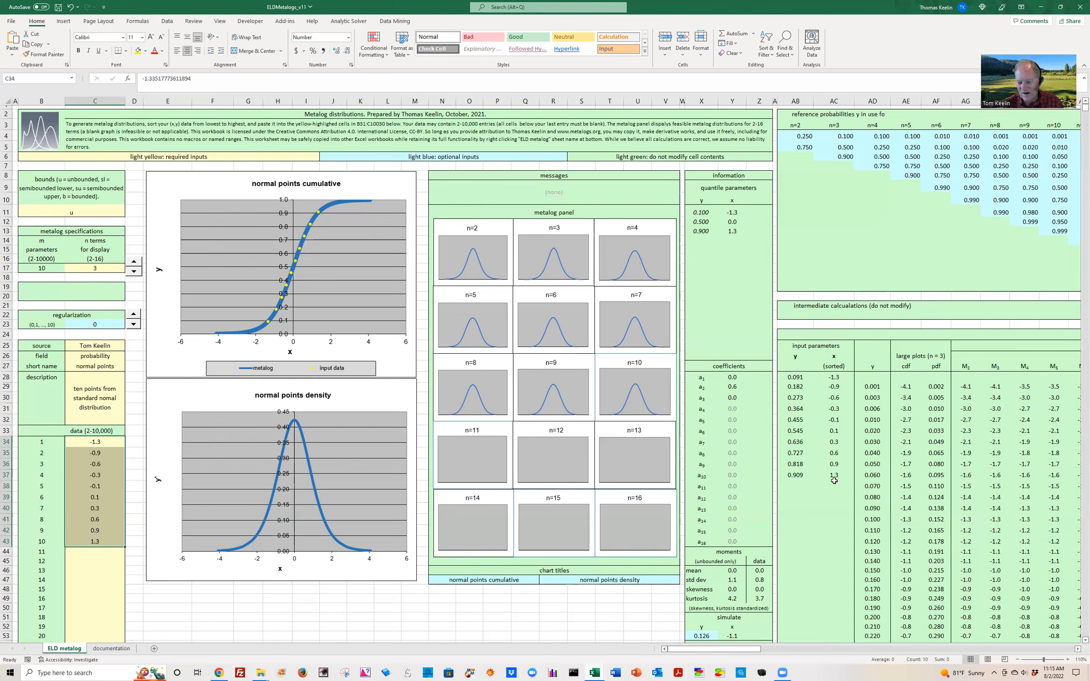
Step: Examine the y probabilities in AB28:AB37 and the sorted x values in AC28:AC37 of the input parameters
{"action": "left_click_drag", "start_coordinate": [800, 377], "coordinate": [788, 475]}
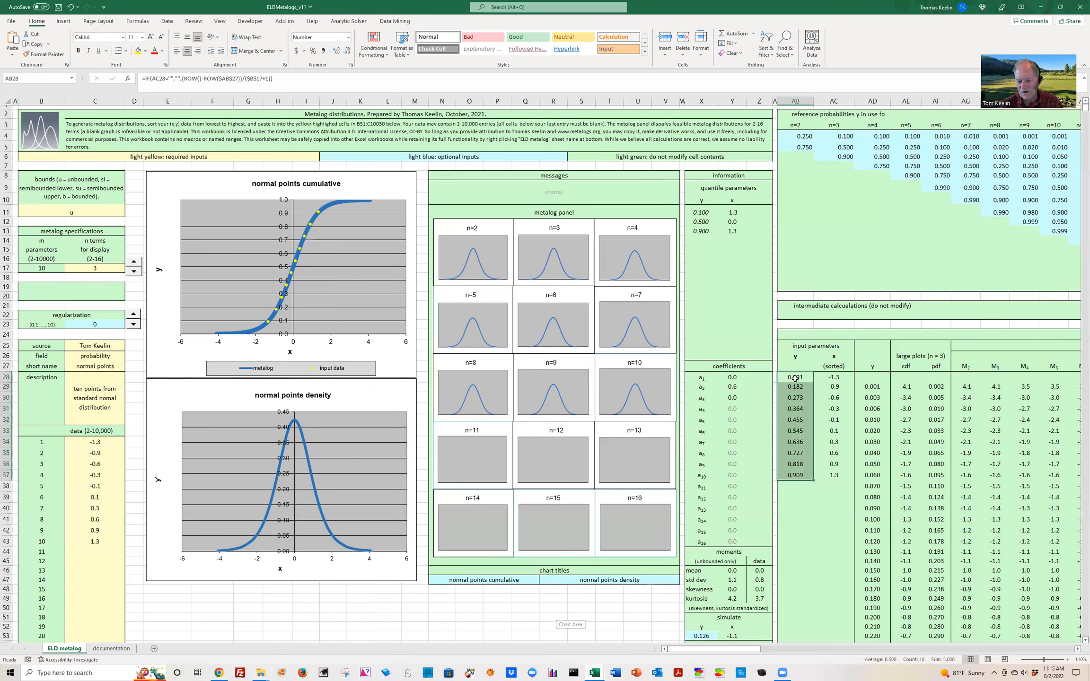
{"action": "left_click_drag", "start_coordinate": [795, 376], "coordinate": [788, 473]}
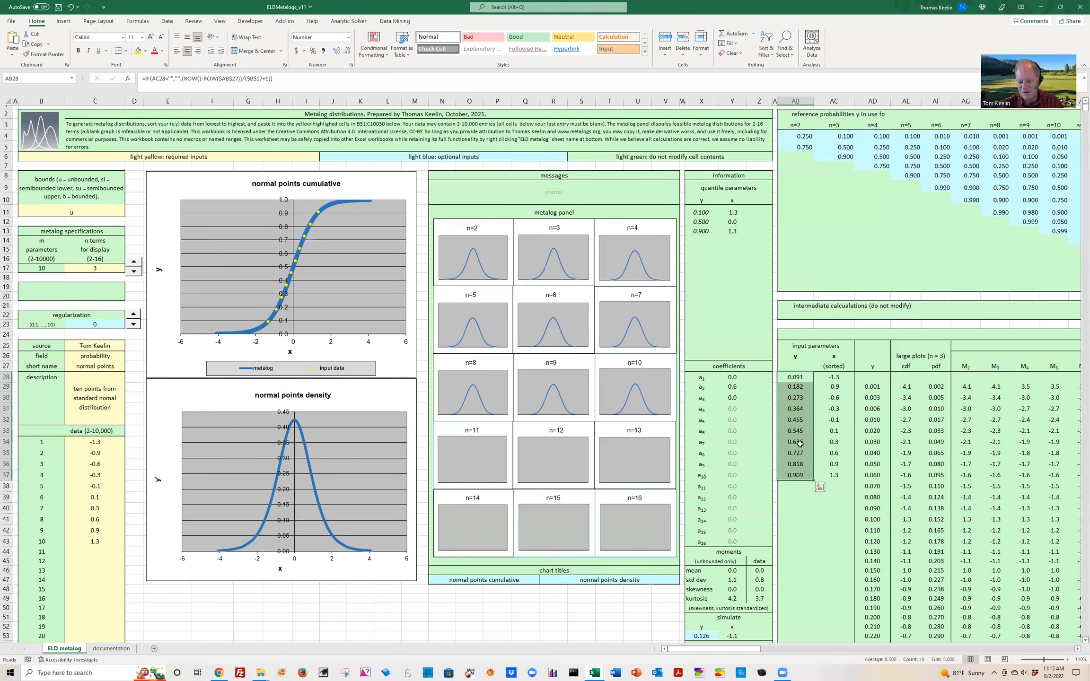
{"action": "left_click_drag", "start_coordinate": [834, 377], "coordinate": [836, 473]}
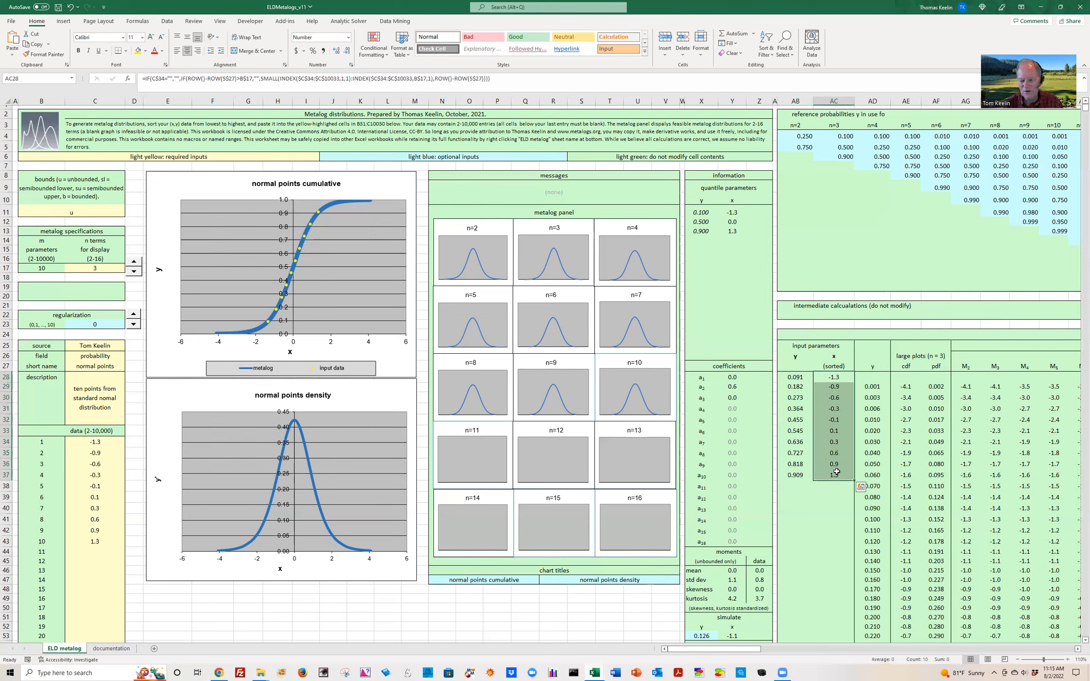
{"action": "left_click_drag", "start_coordinate": [795, 379], "coordinate": [791, 472]}
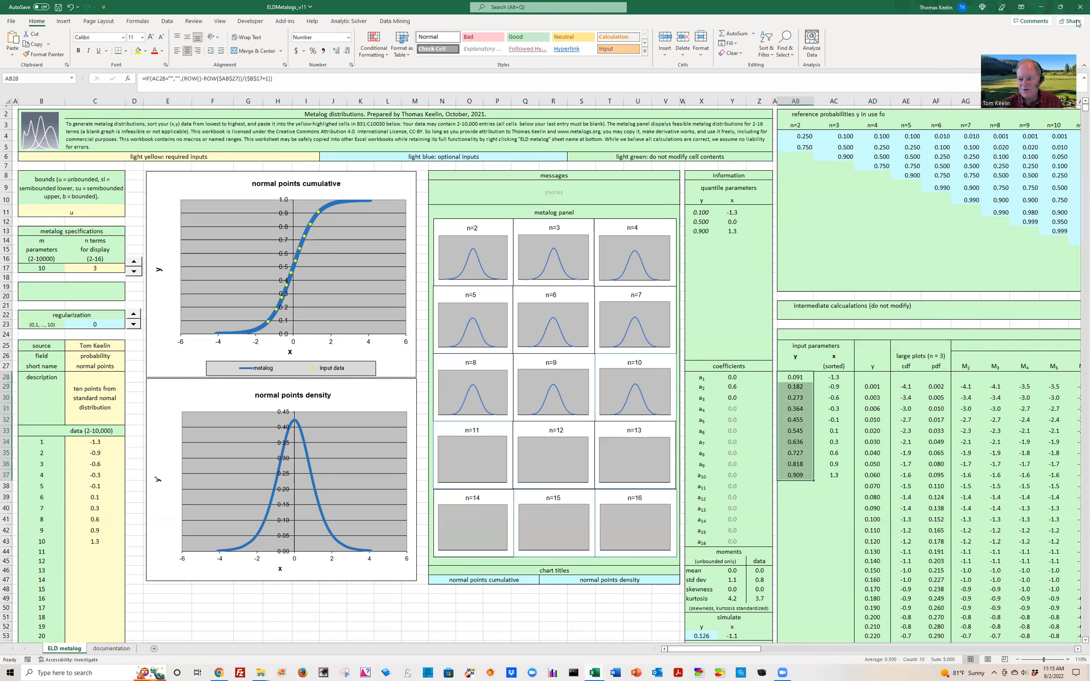
Step: Tile ELDMetalogs_v11 beside ELDMetalogs_v11_multi and copy the full steelhead weight data column, E63:E3536, from the multi workbook
{"action": "left_click", "coordinate": [1062, 9]}
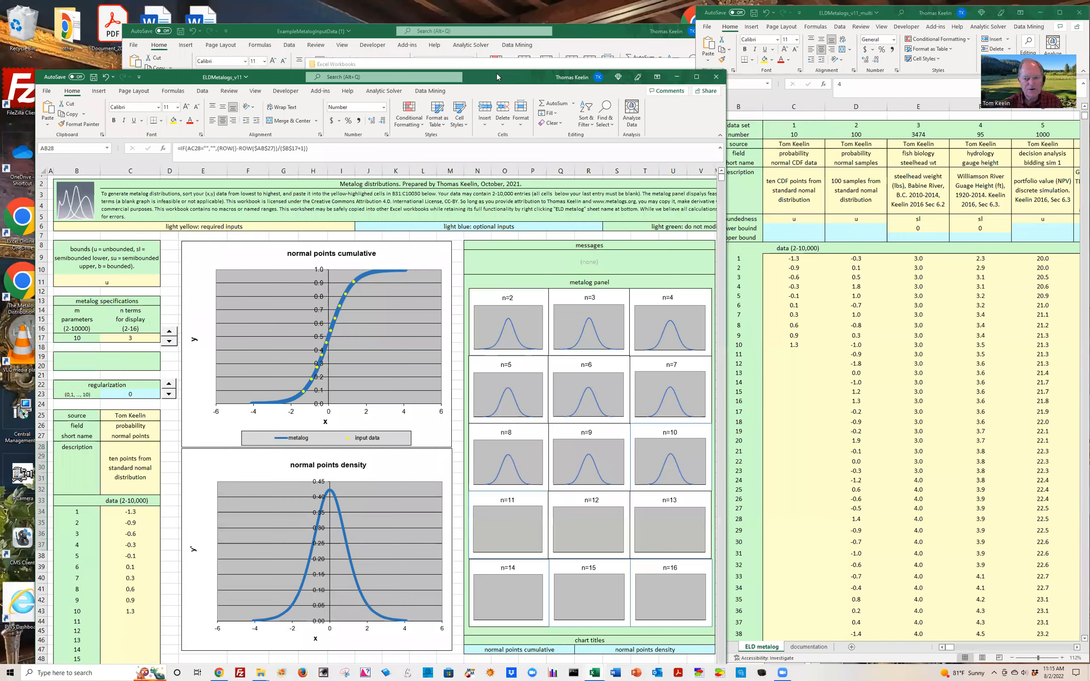
{"action": "key", "text": "super+Left"}
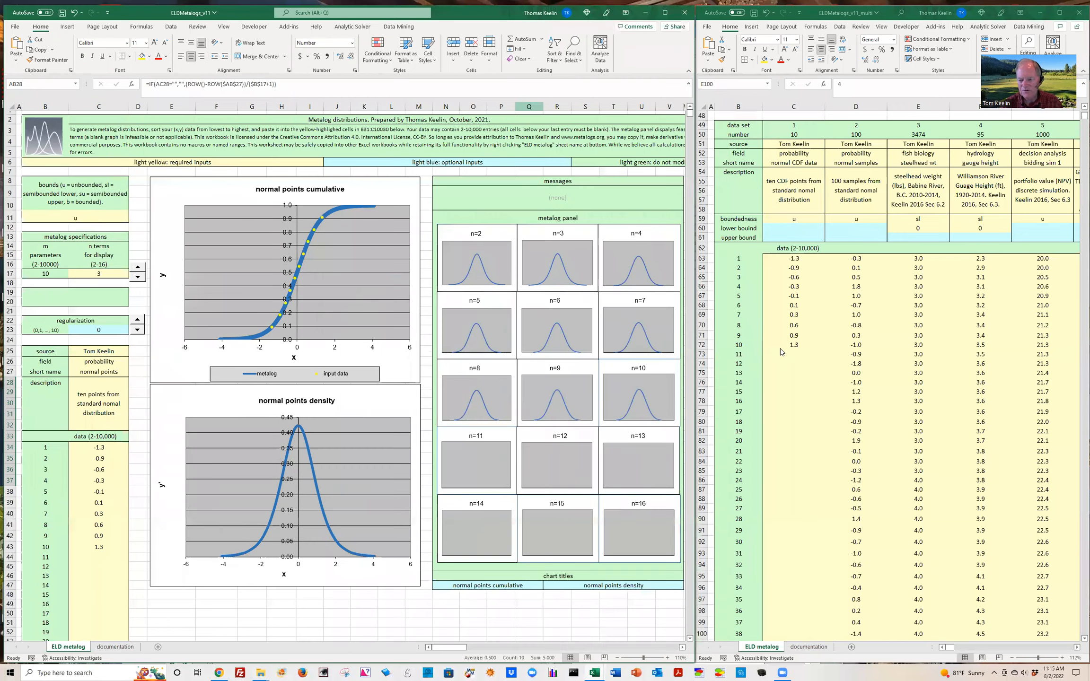
{"action": "left_click", "coordinate": [917, 259]}
{"action": "left_click", "coordinate": [916, 259]}
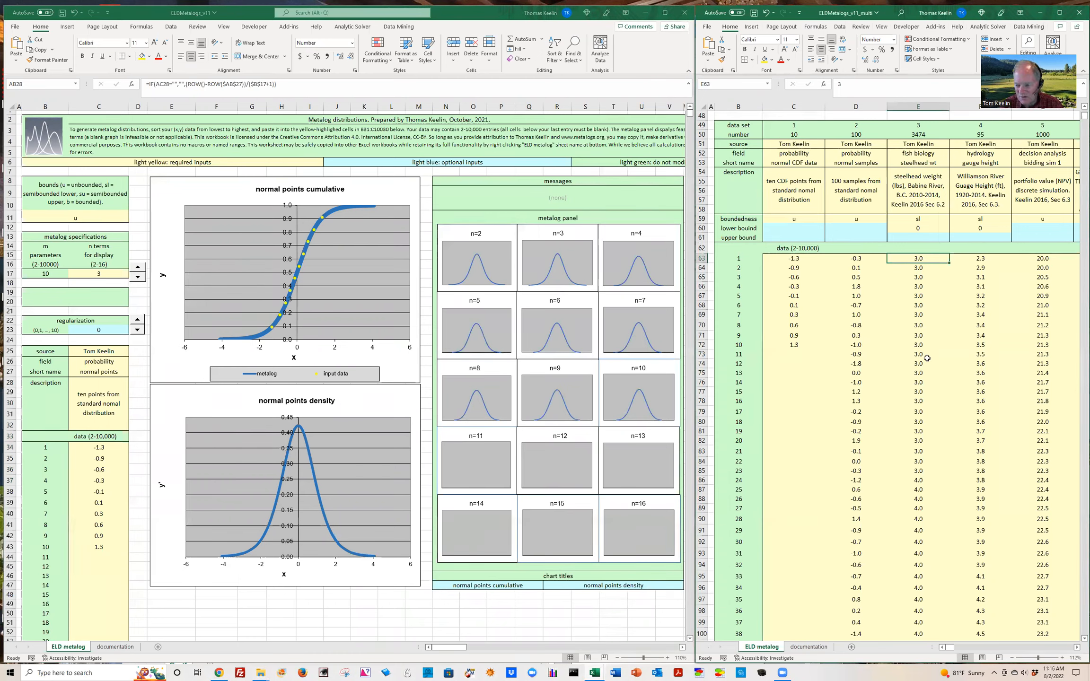
{"action": "key", "text": "ctrl+shift+Down"}
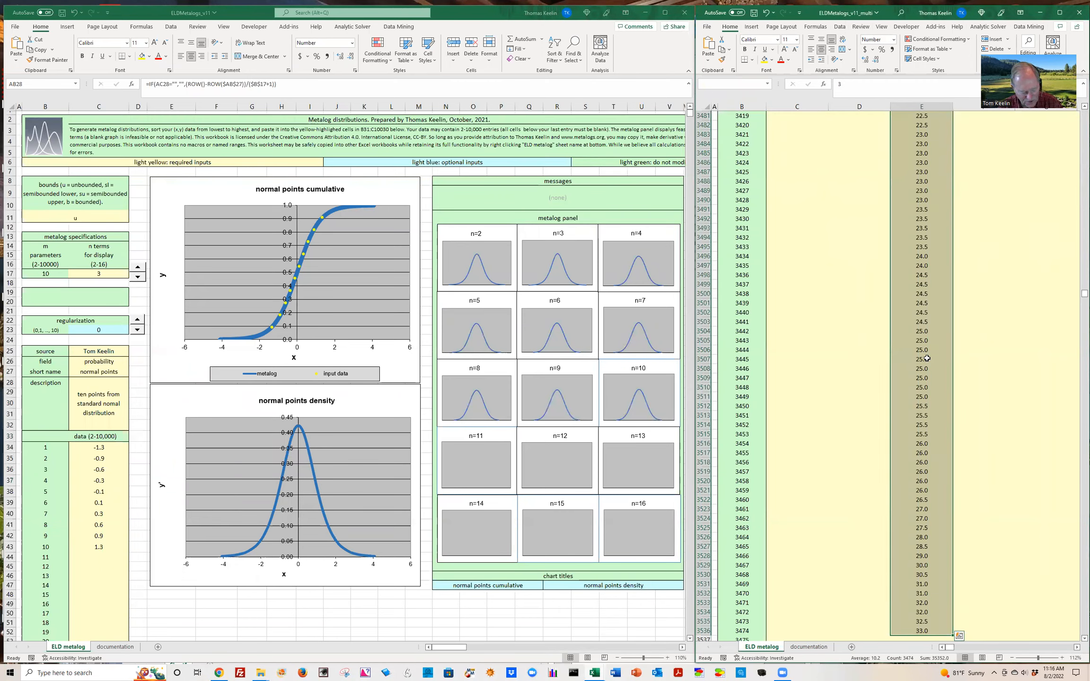
{"action": "key", "text": "ctrl+c"}
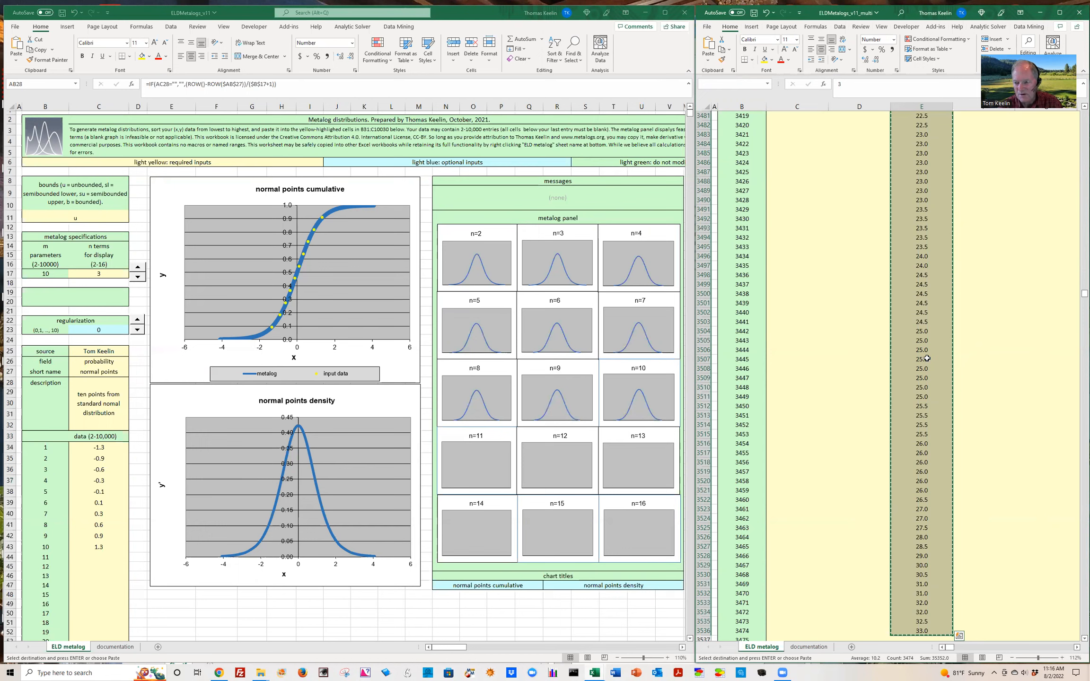
Step: Paste the copied steelhead weights as values only into the ELDMetalogs_v11 data column, starting at C34
{"action": "left_click", "coordinate": [102, 447]}
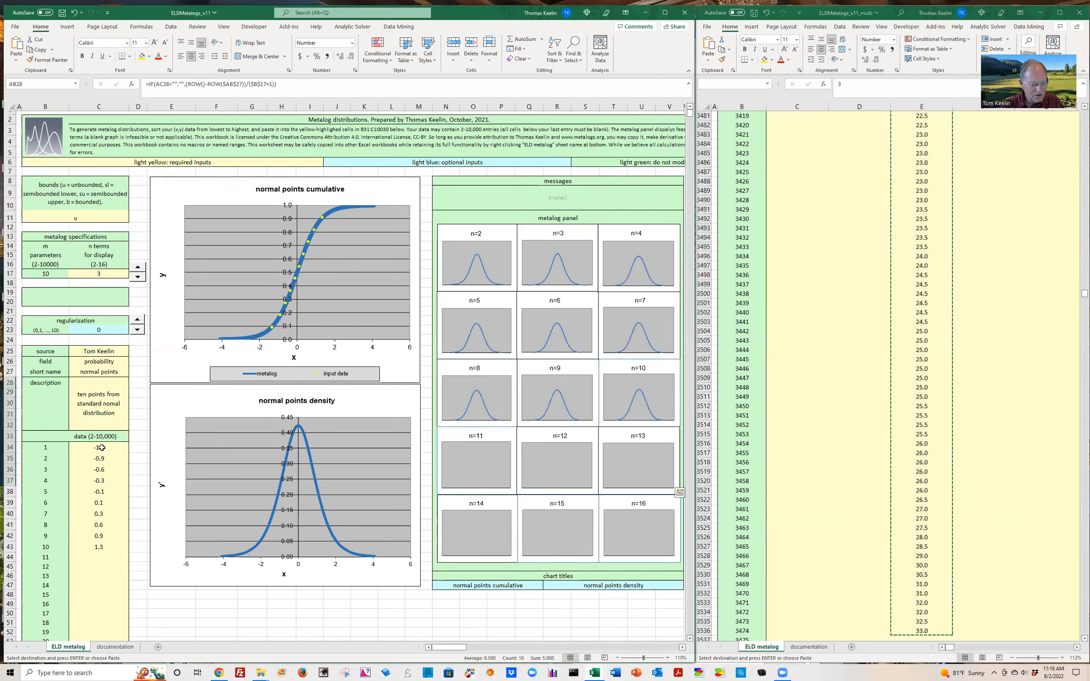
{"action": "left_click", "coordinate": [102, 448]}
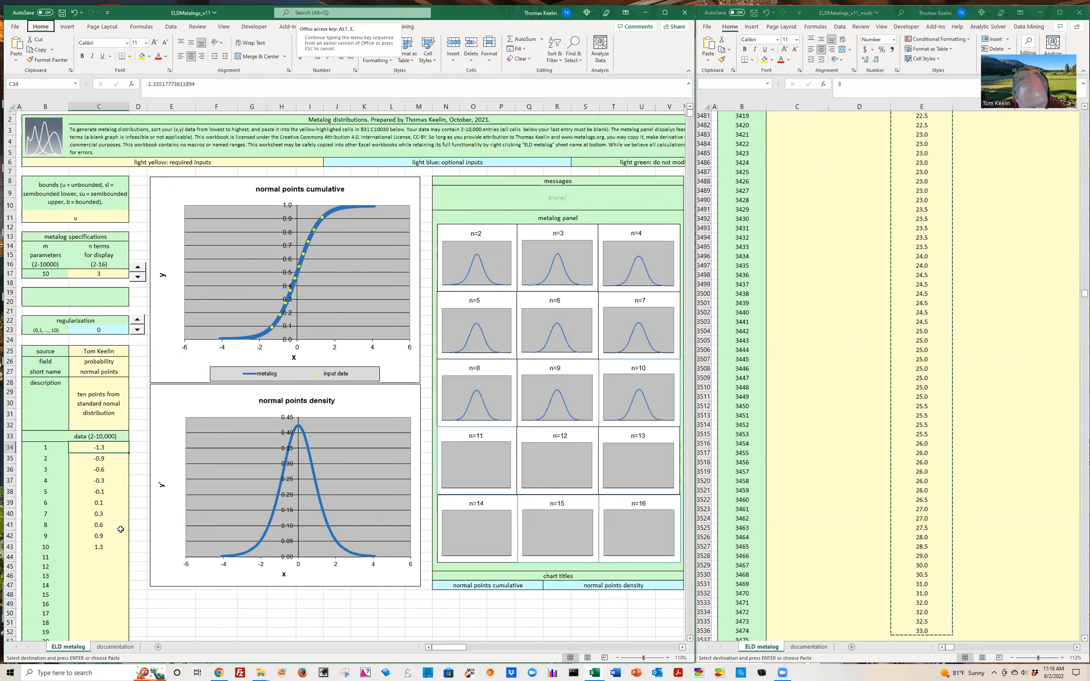
{"action": "key", "text": "ctrl+alt+v"}
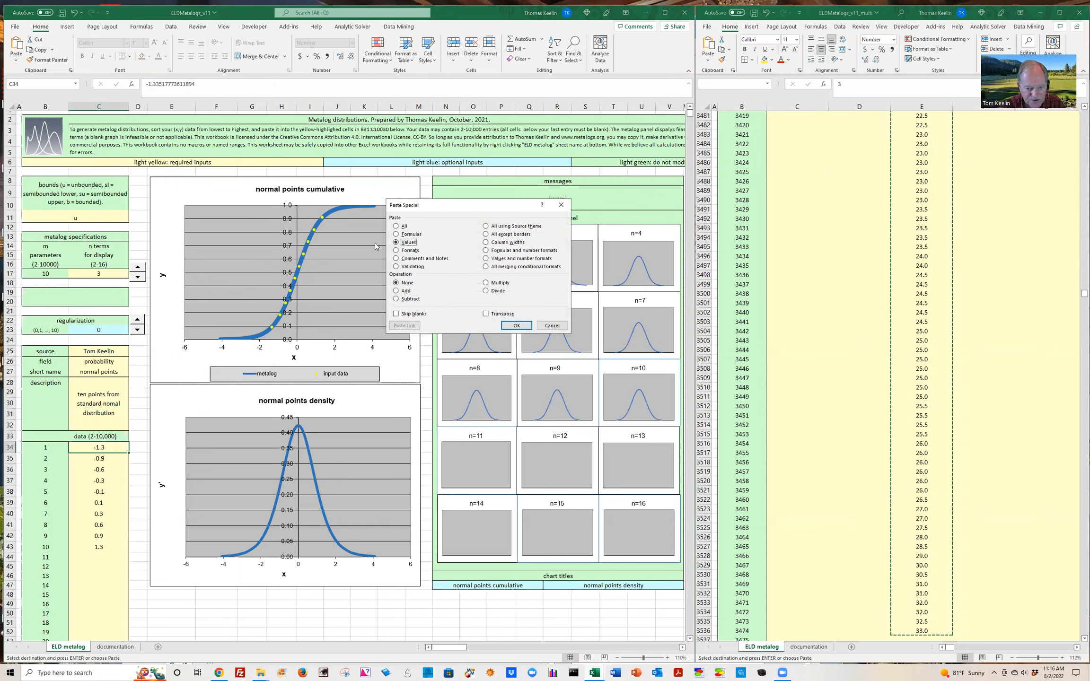
{"action": "left_click", "coordinate": [516, 325]}
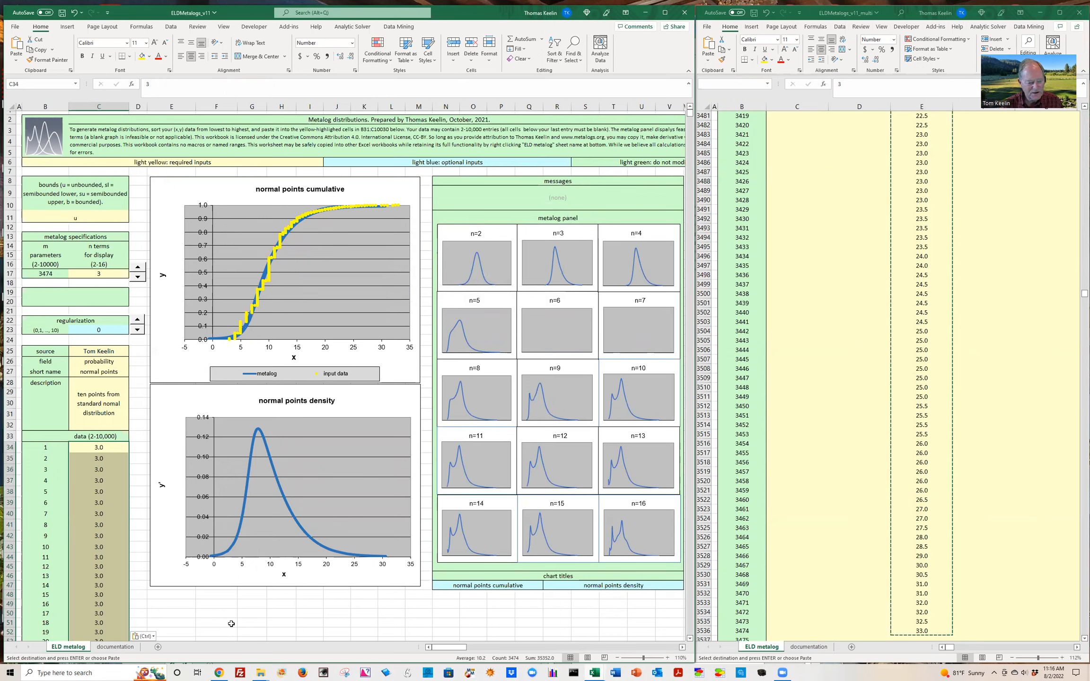
{"action": "left_click_drag", "start_coordinate": [92, 351], "coordinate": [100, 401]}
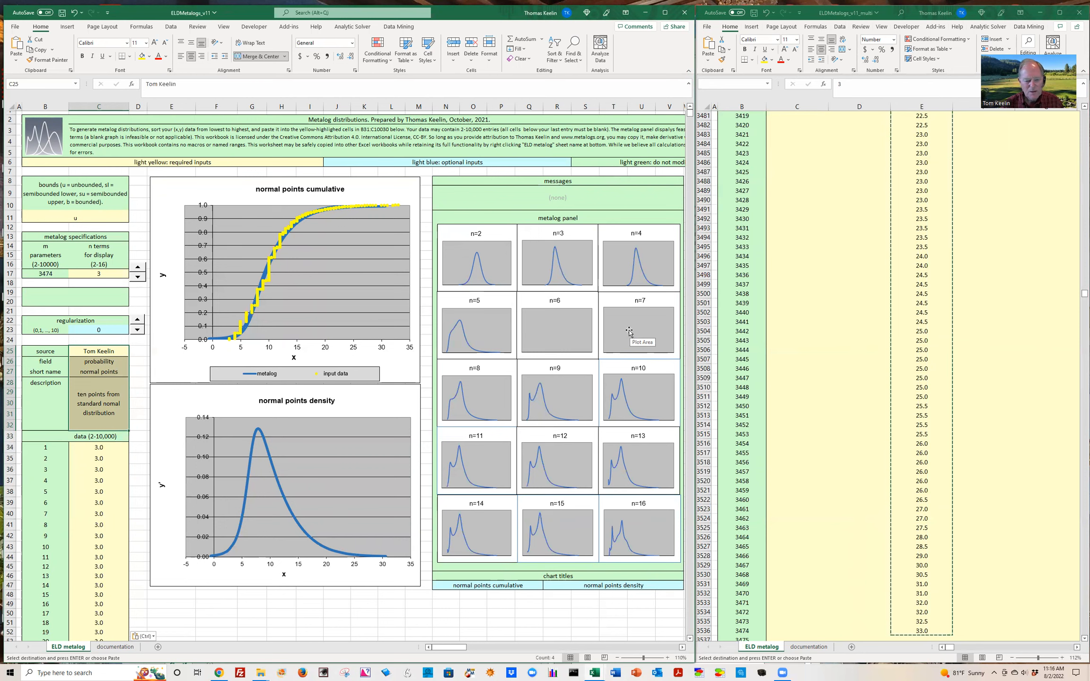
Step: Set the metalog bounds in B11 to sl (semibounded lower) and select the lower bound cell
{"action": "left_click", "coordinate": [69, 217]}
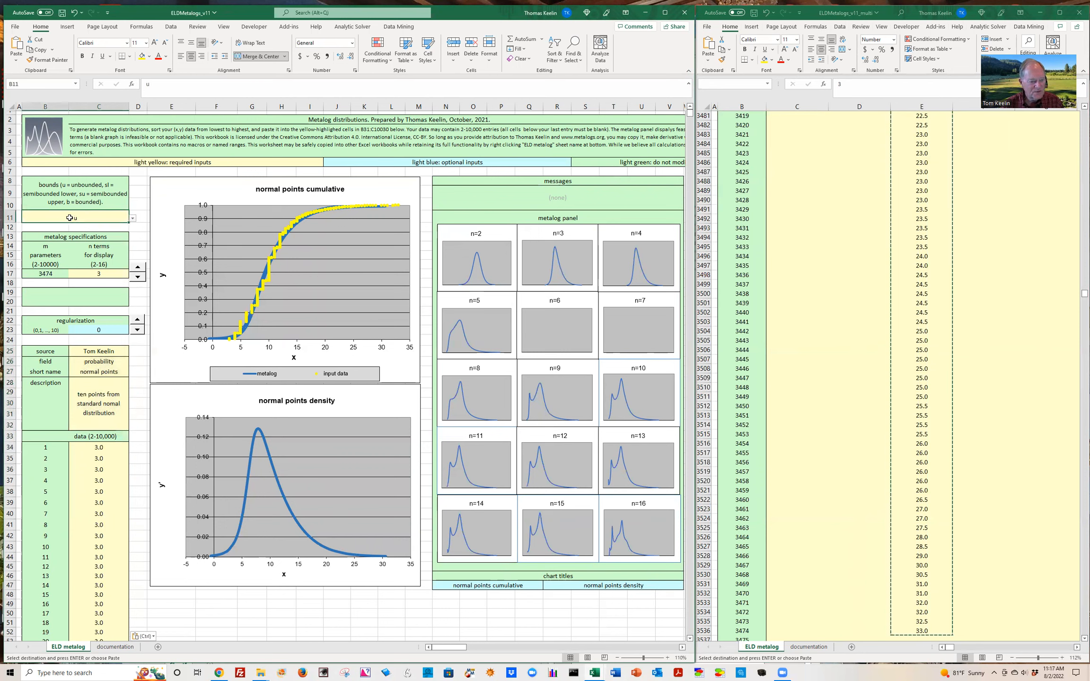
{"action": "left_click", "coordinate": [133, 219]}
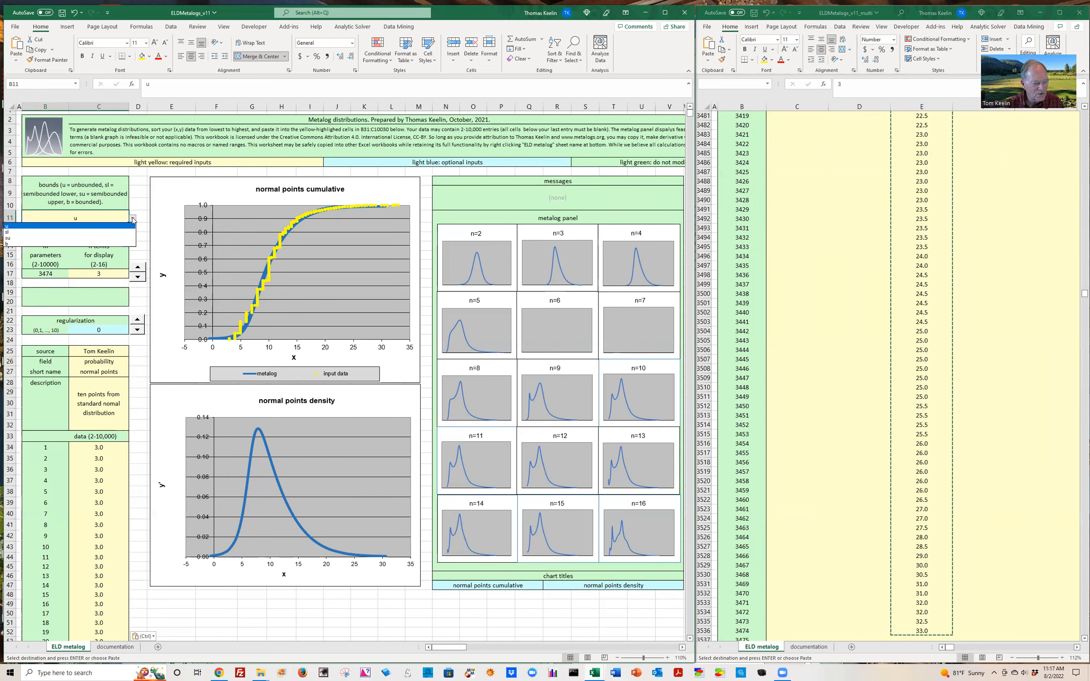
{"action": "left_click", "coordinate": [106, 235]}
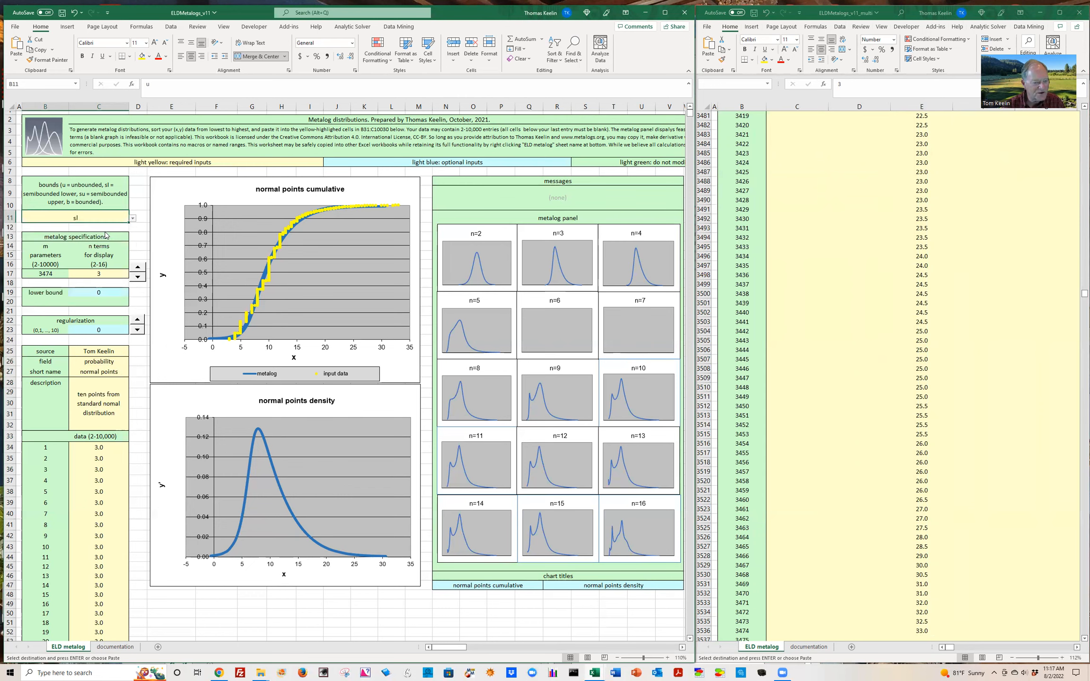
{"action": "left_click", "coordinate": [98, 293]}
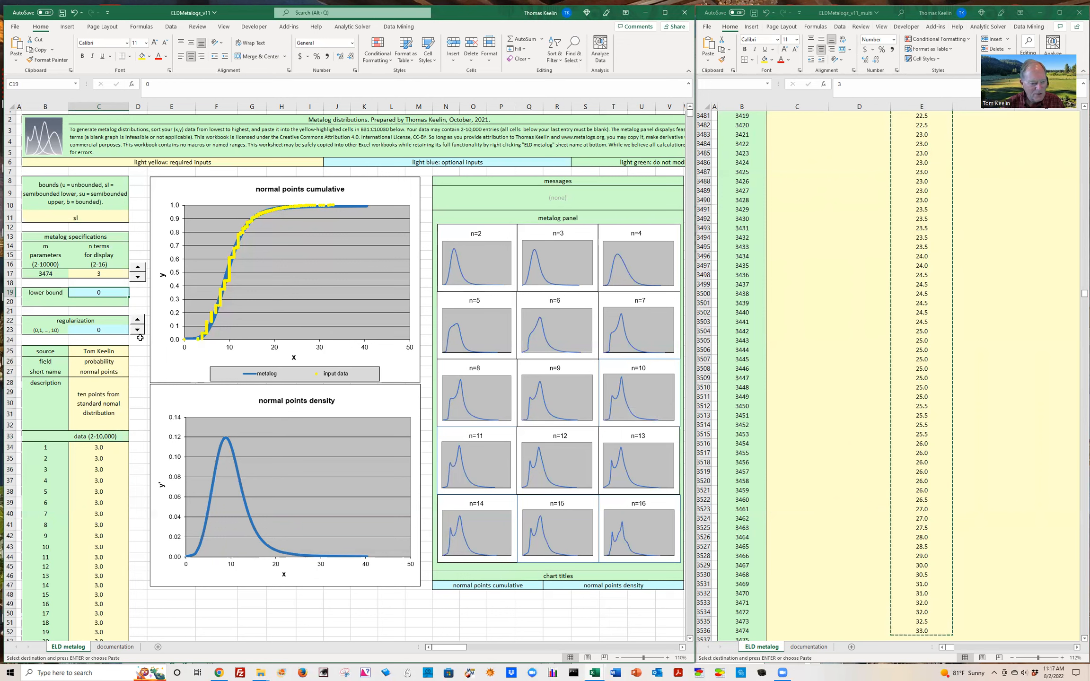
Step: Set the number of terms for display in C17 to 10
{"action": "left_click", "coordinate": [109, 273]}
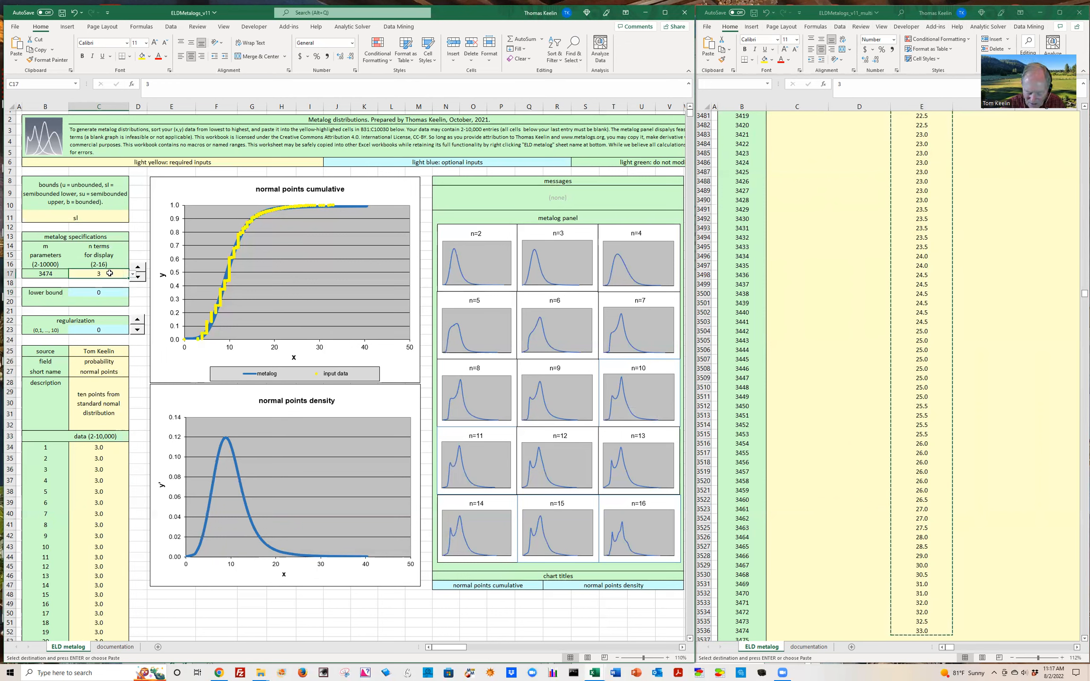
{"action": "type", "text": "10"}
{"action": "key", "text": "Return"}
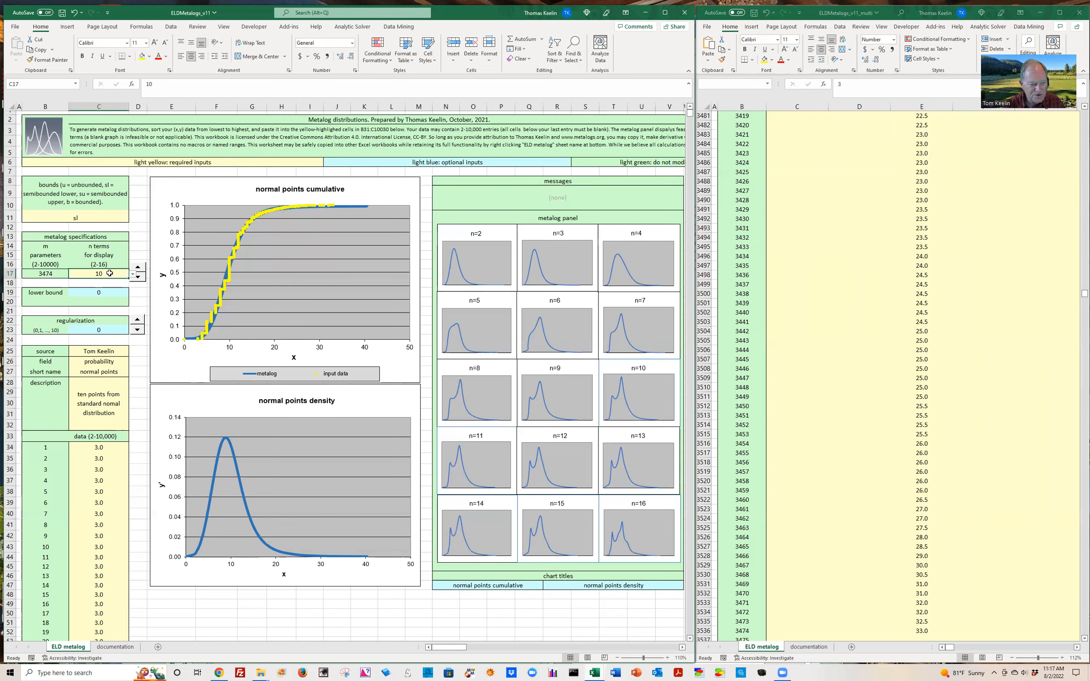